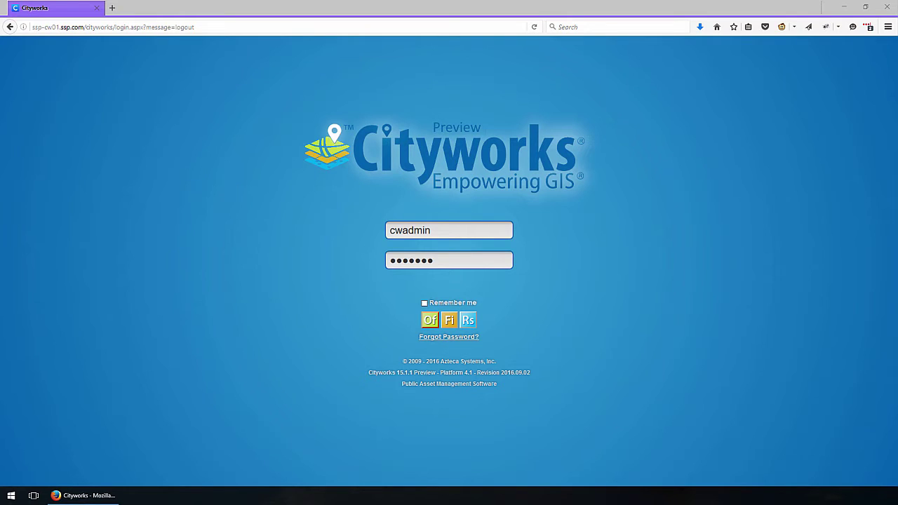
# Log in to Cityworks with the filled-in username and password.
pyautogui.click(434, 326)
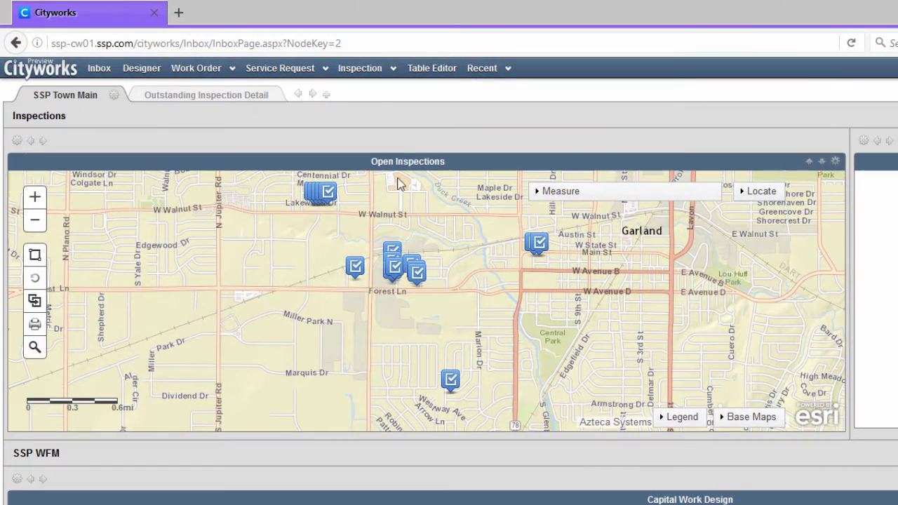
# Pan the Open Inspections map and show the southern marker's FLDCOMPLETE transformer bank inspection details.
pyautogui.moveTo(484, 252); pyautogui.dragTo(460, 263)
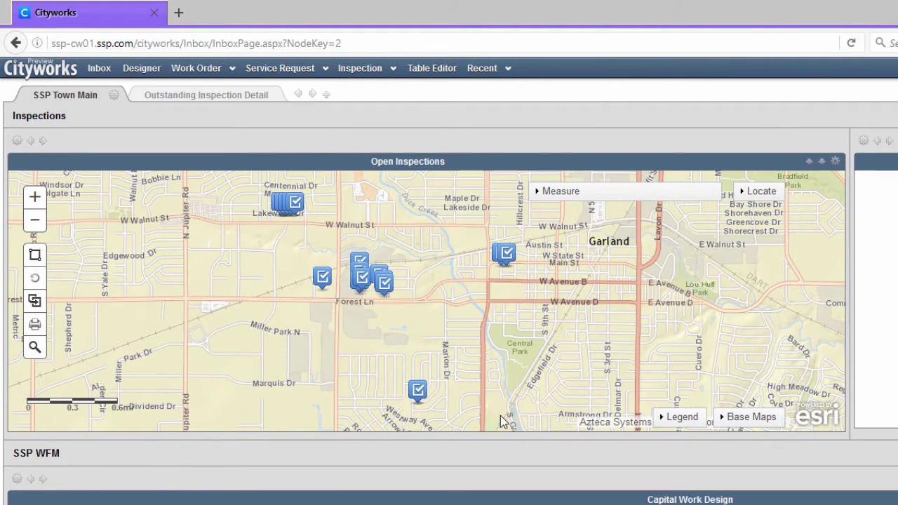
pyautogui.click(420, 400)
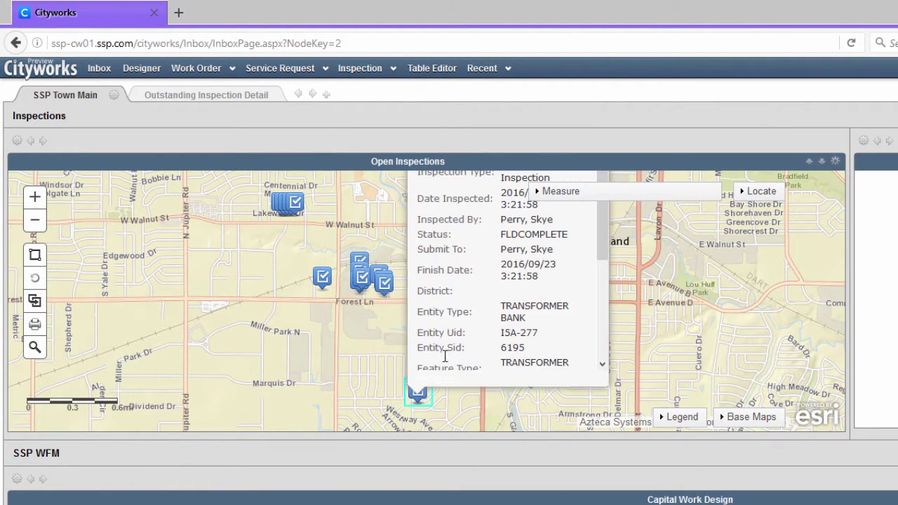
pyautogui.scroll(-3, 600, 243)
pyautogui.scroll(3, 600, 243)
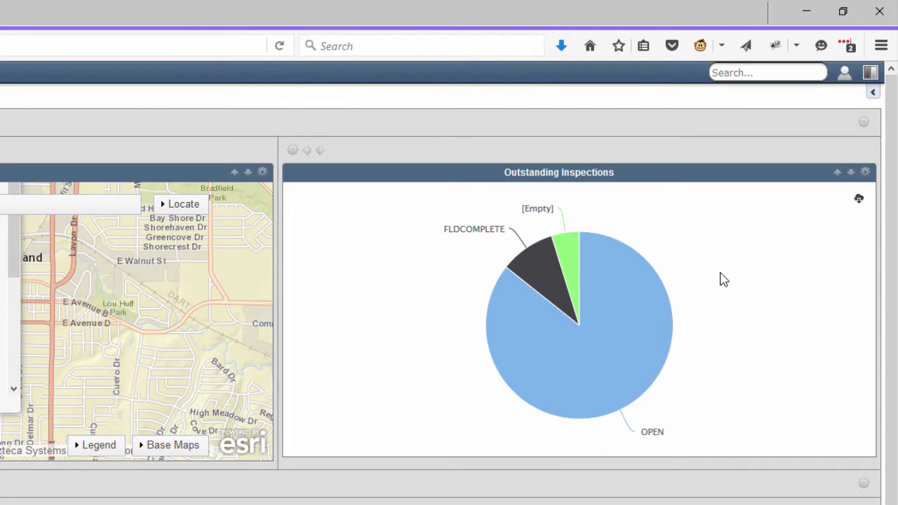
pyautogui.moveTo(646, 330)
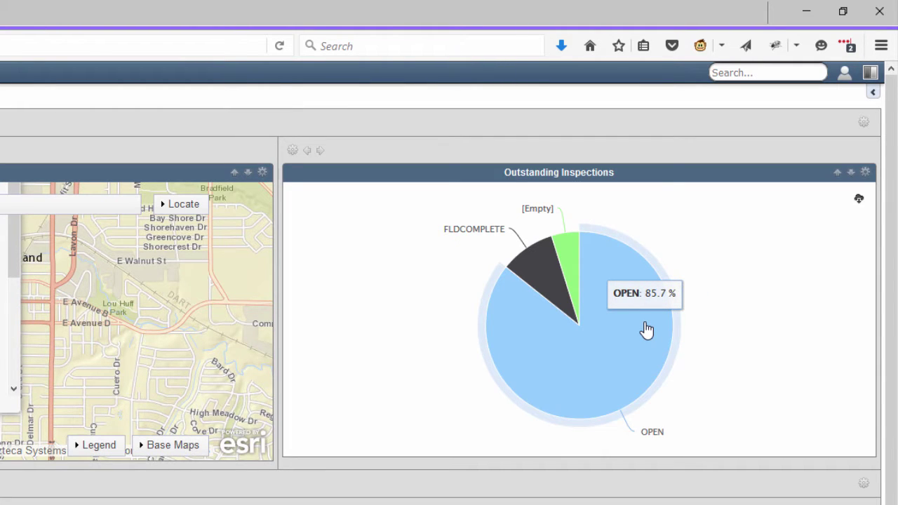
pyautogui.moveTo(541, 286)
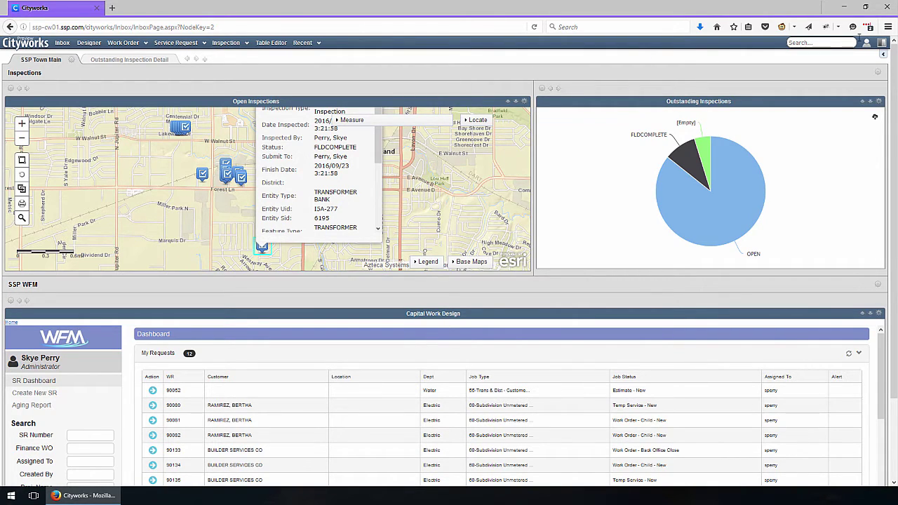
# In FieldMap near Shiloh, area-select transformer banks I4B-248, I4B-249, I4B-251 and I4B-253.
pyautogui.click(881, 46)
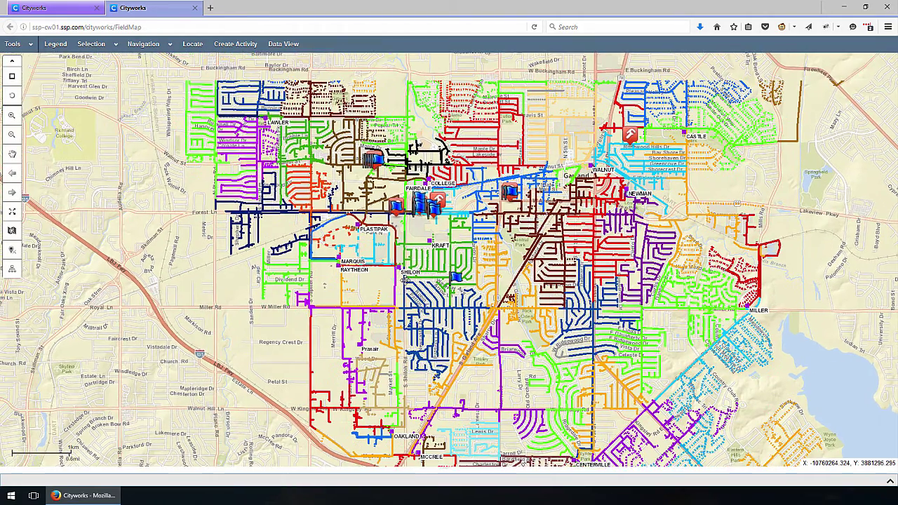
pyautogui.moveTo(399, 274); pyautogui.dragTo(431, 310)
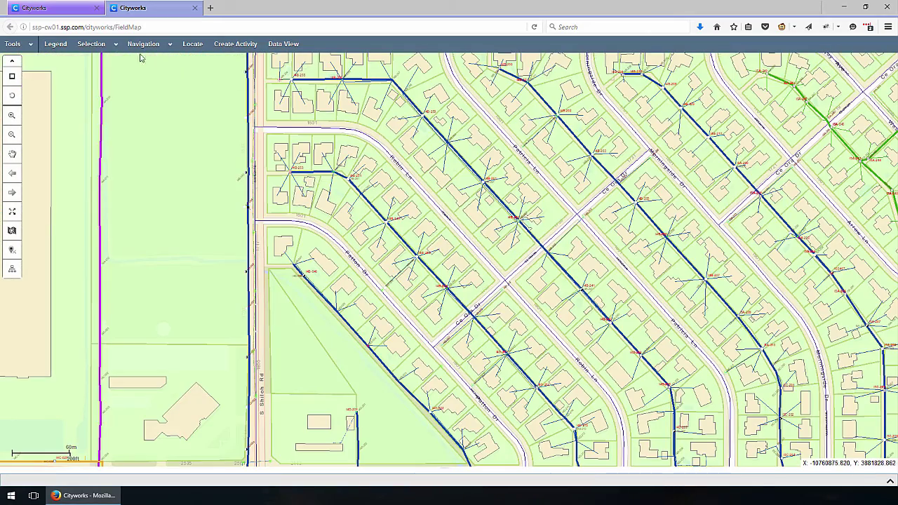
pyautogui.click(12, 77)
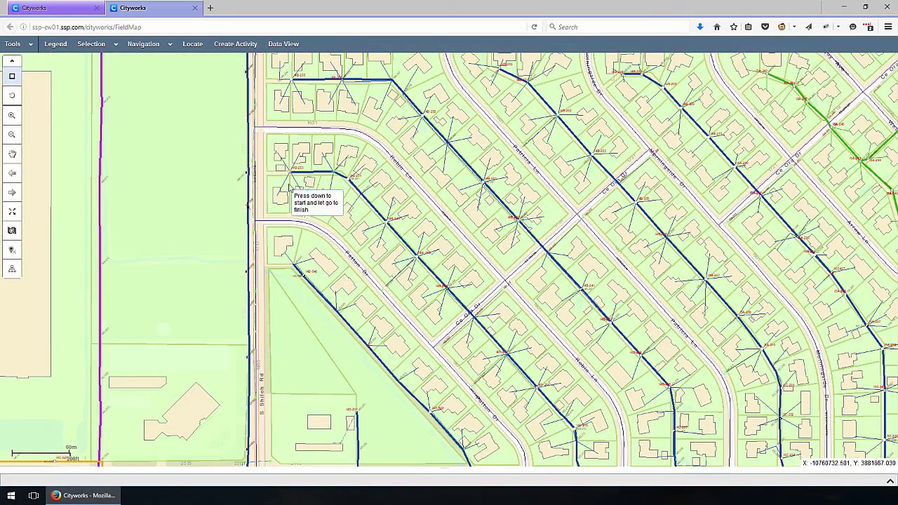
pyautogui.moveTo(264, 135); pyautogui.dragTo(445, 270)
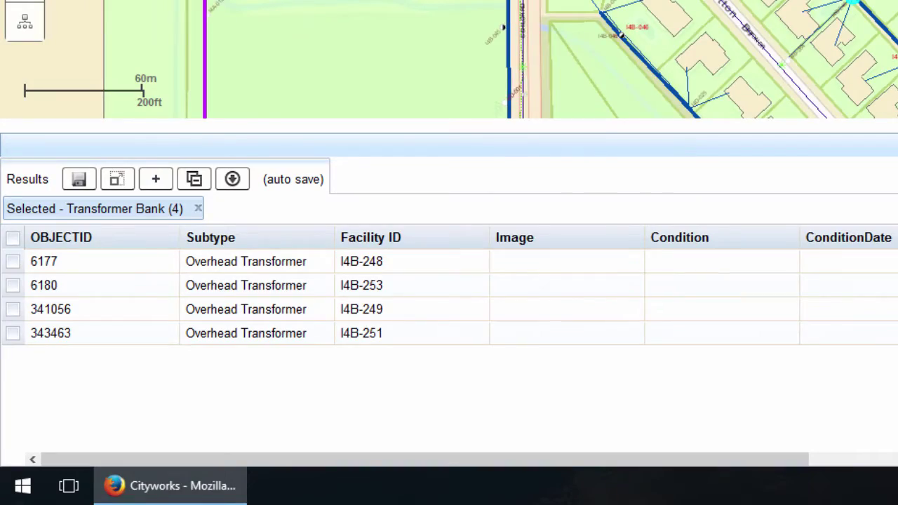
pyautogui.click(372, 285)
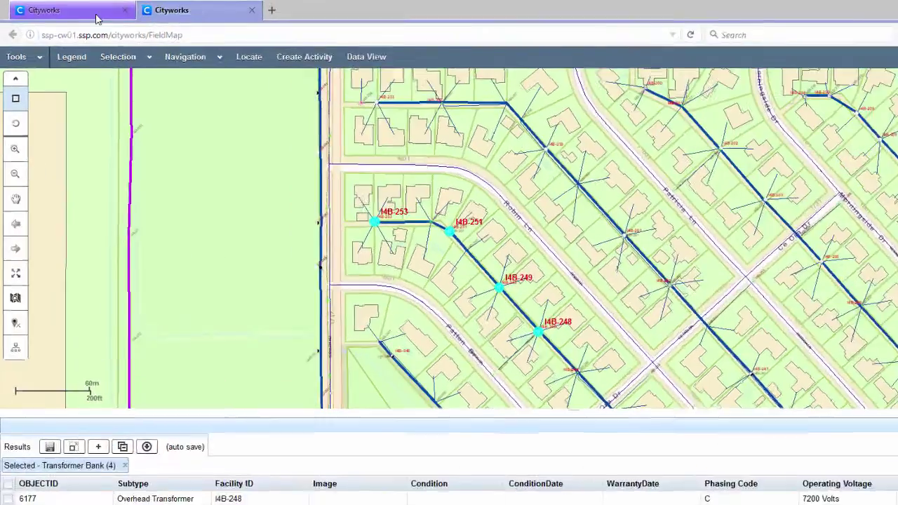
# Start a new work order from the Inbox using the Inspection template.
pyautogui.click(74, 9)
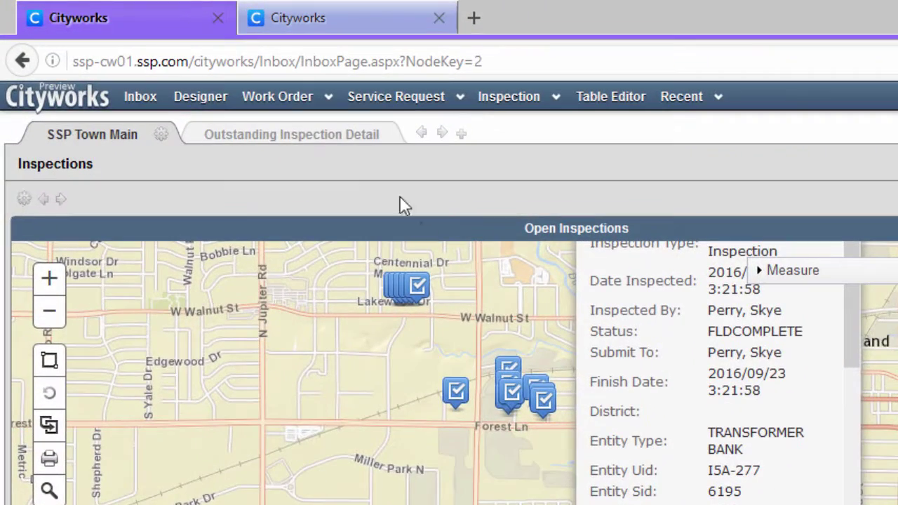
pyautogui.click(279, 85)
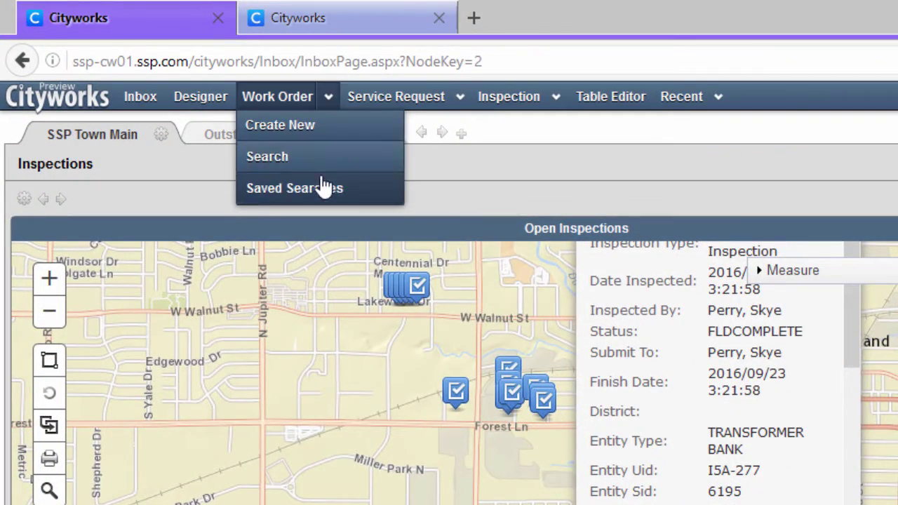
pyautogui.click(284, 128)
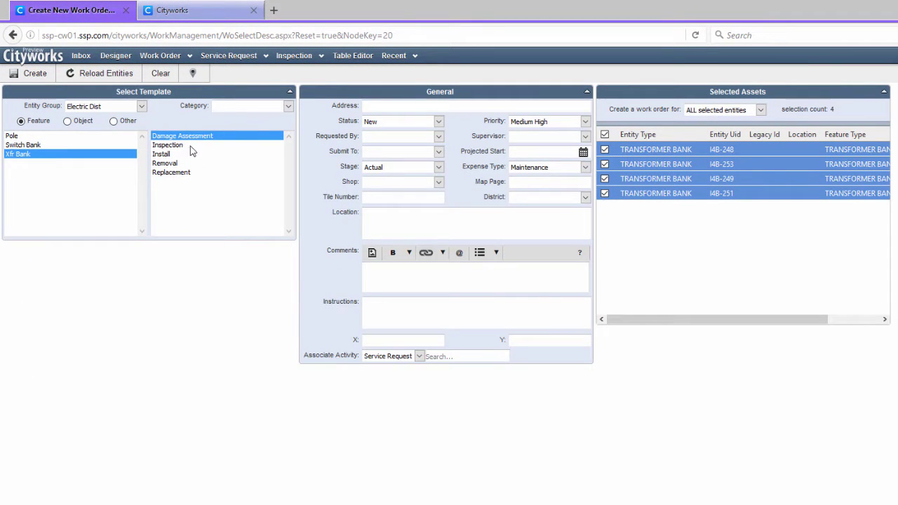
pyautogui.click(182, 145)
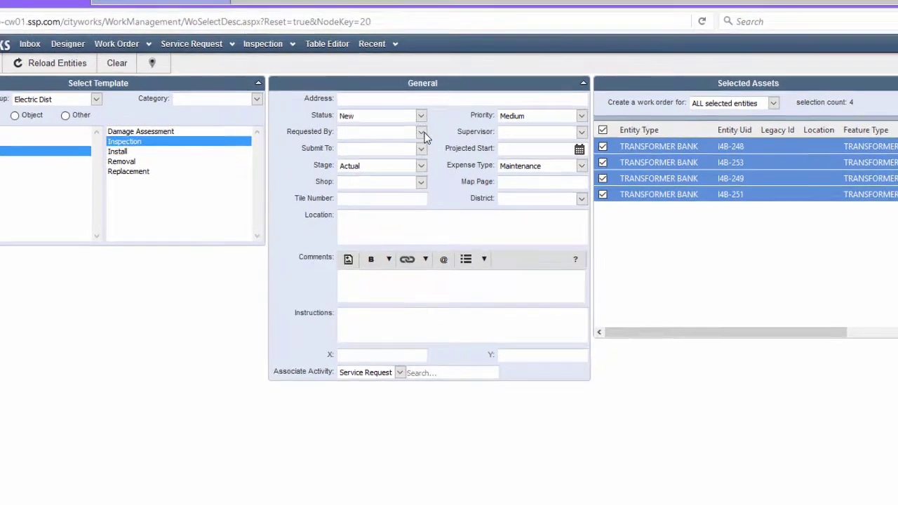
# Set the work order's requester, supervisor and submit-to person.
pyautogui.click(438, 136)
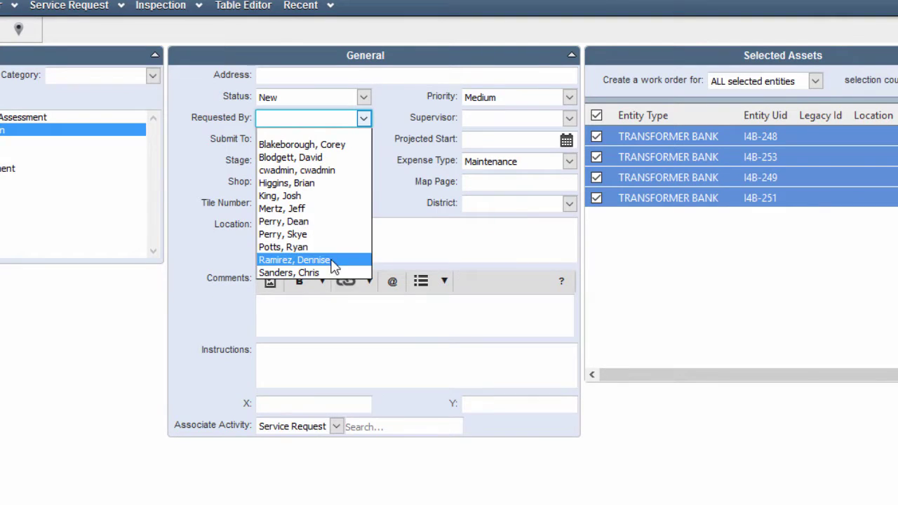
pyautogui.click(331, 247)
pyautogui.click(569, 118)
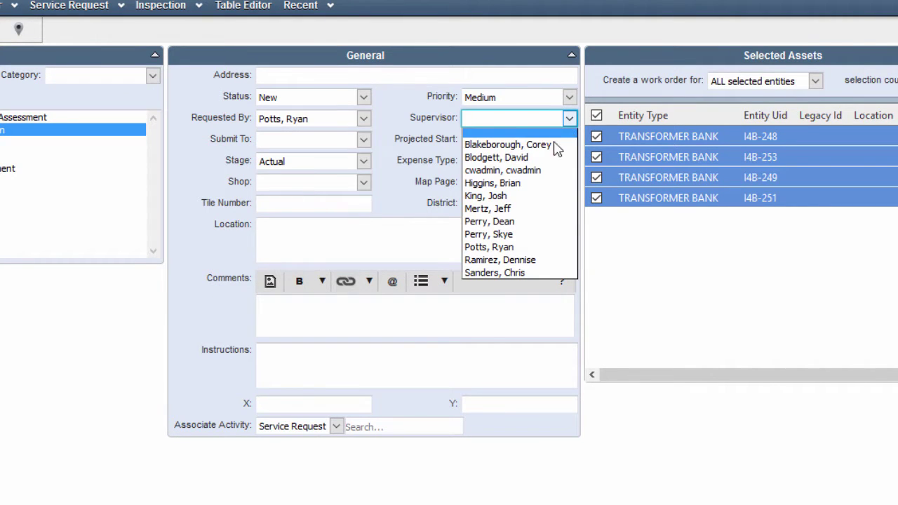
pyautogui.click(515, 222)
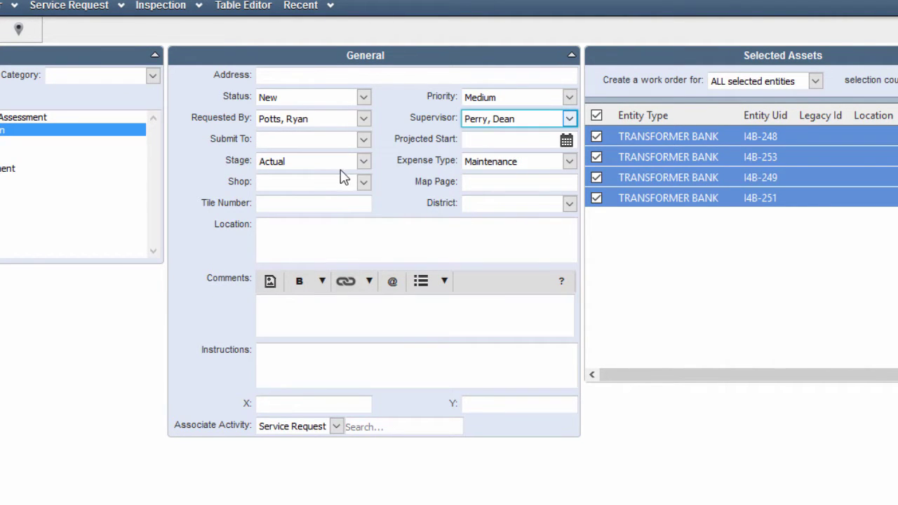
pyautogui.click(363, 138)
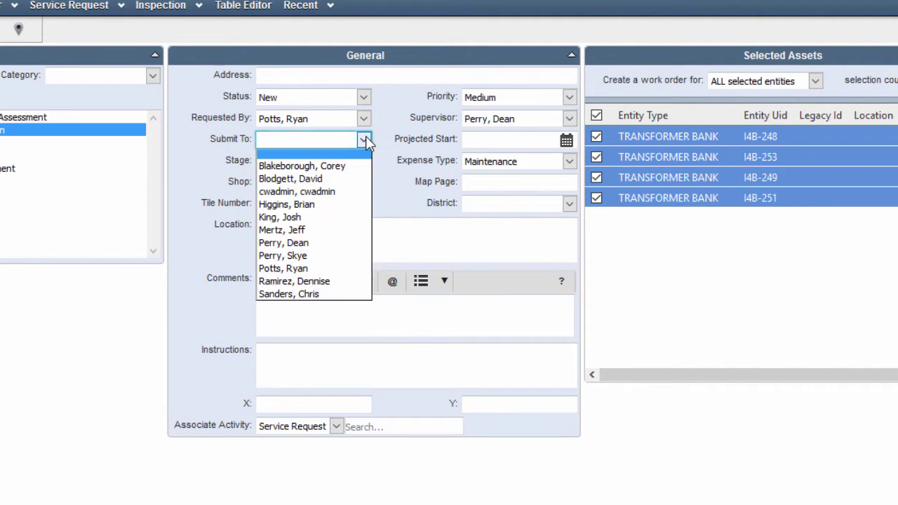
pyautogui.click(320, 255)
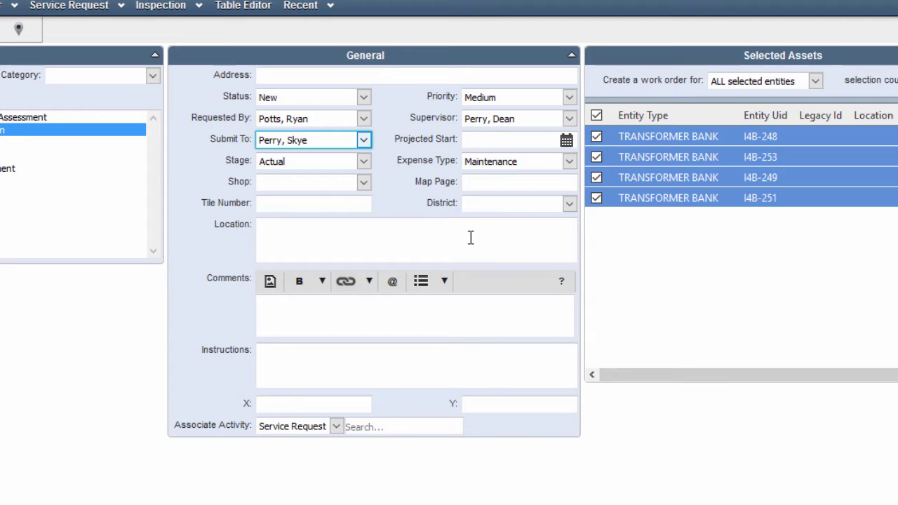
# Enter the instructions 'Plesse inspect these xfrs today!'.
pyautogui.click(334, 315)
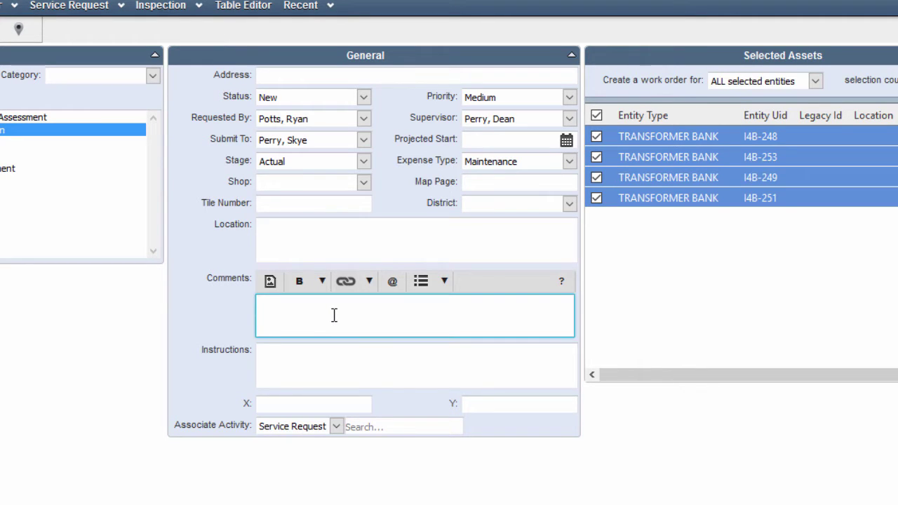
pyautogui.click(299, 372)
pyautogui.write('Ples')
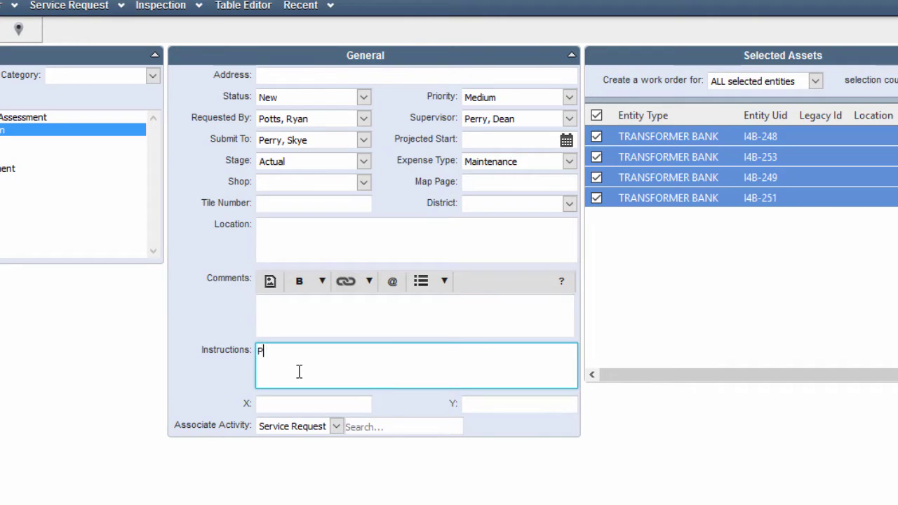
pyautogui.write('se inspect these xfrs today!')
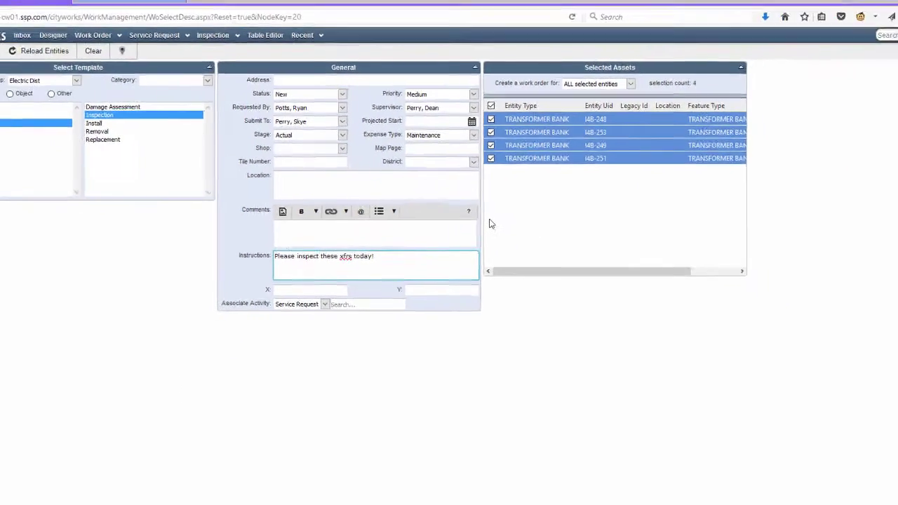
# Save work order 11 and confirm its Transformer Inspections 27–30 all show OPEN status.
pyautogui.click(27, 57)
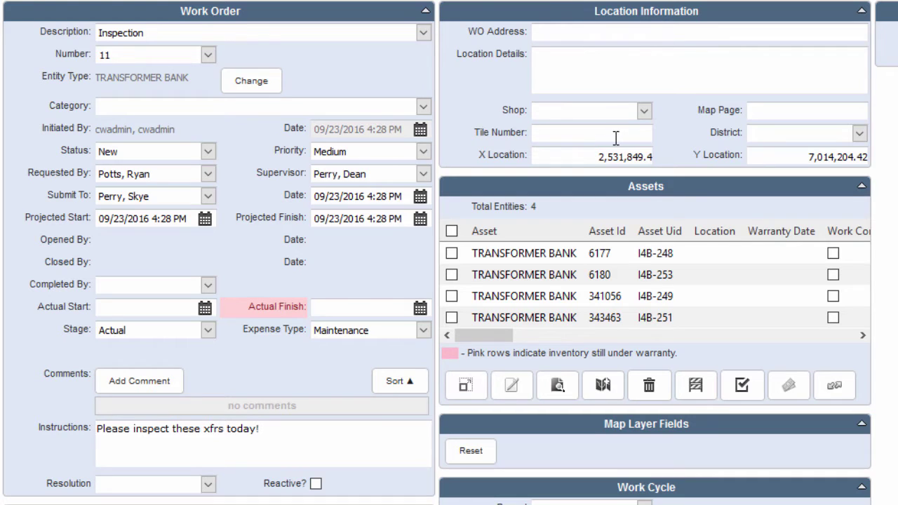
pyautogui.moveTo(497, 337); pyautogui.dragTo(480, 300)
pyautogui.scroll(-5, 784, 196)
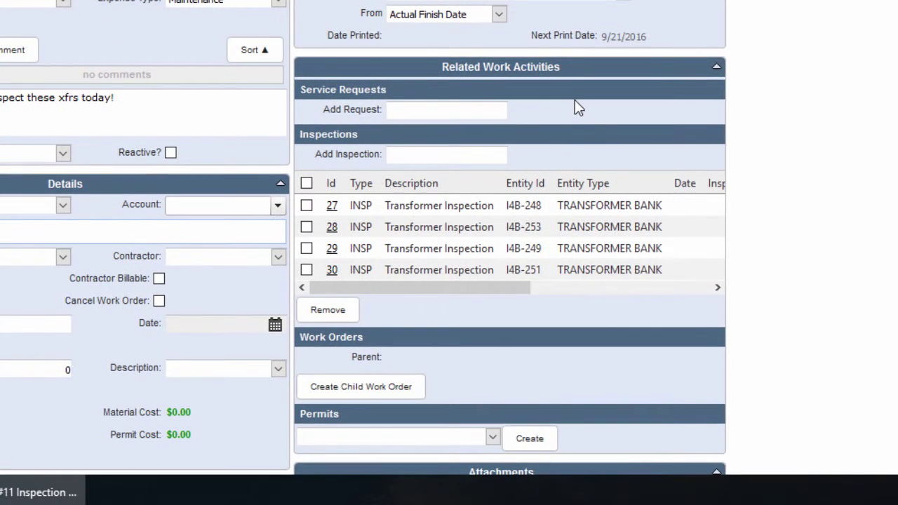
pyautogui.scroll(-1, 579, 105)
pyautogui.scroll(-1, 456, 4)
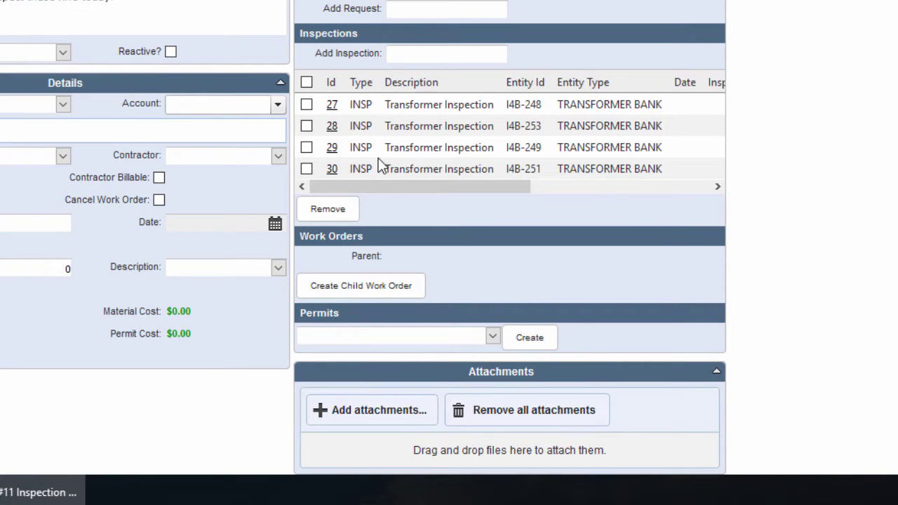
pyautogui.moveTo(386, 184); pyautogui.dragTo(601, 205)
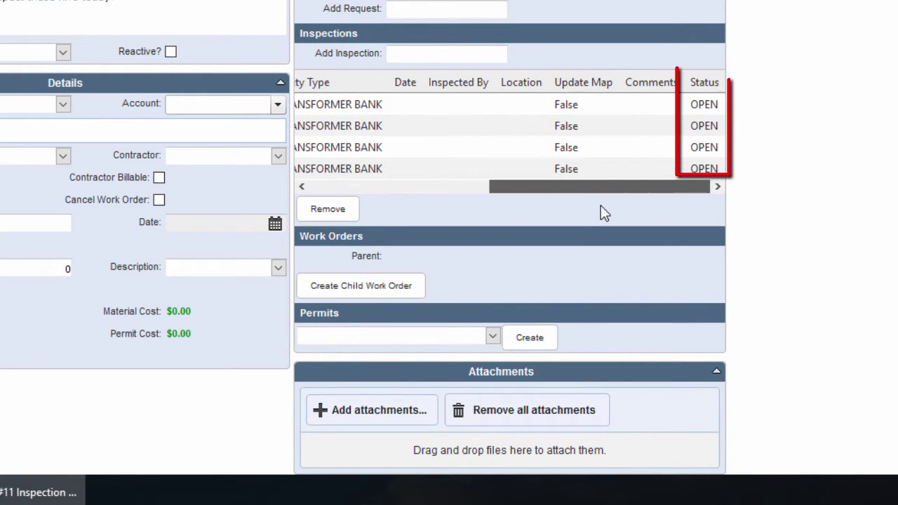
pyautogui.moveTo(693, 186); pyautogui.dragTo(461, 162)
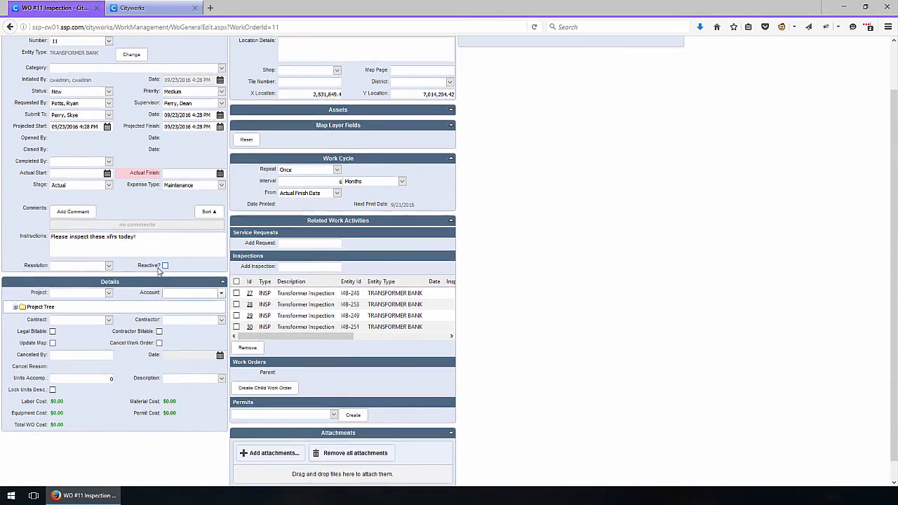
# Place the work order window on the left and the map window on the right.
pyautogui.scroll(2, 154, 264)
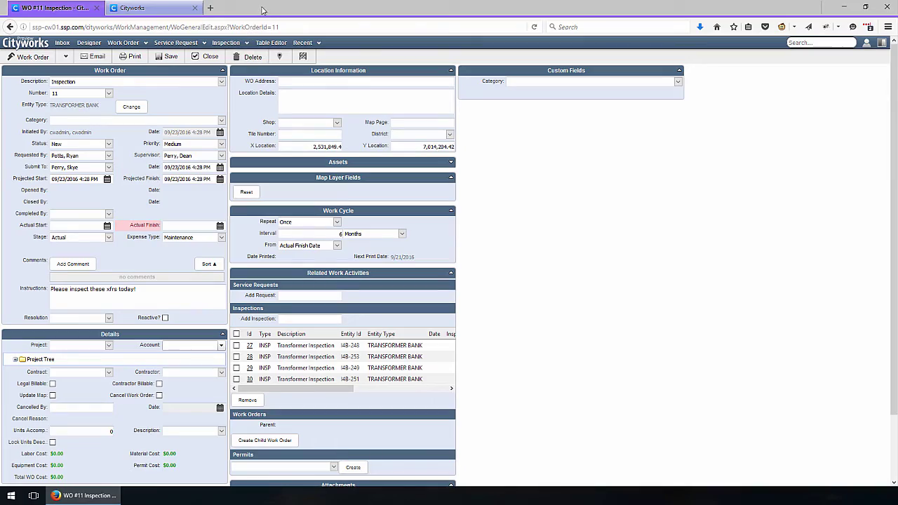
pyautogui.moveTo(264, 11); pyautogui.dragTo(0, 91)
pyautogui.click(142, 16)
pyautogui.moveTo(142, 15); pyautogui.dragTo(505, 85)
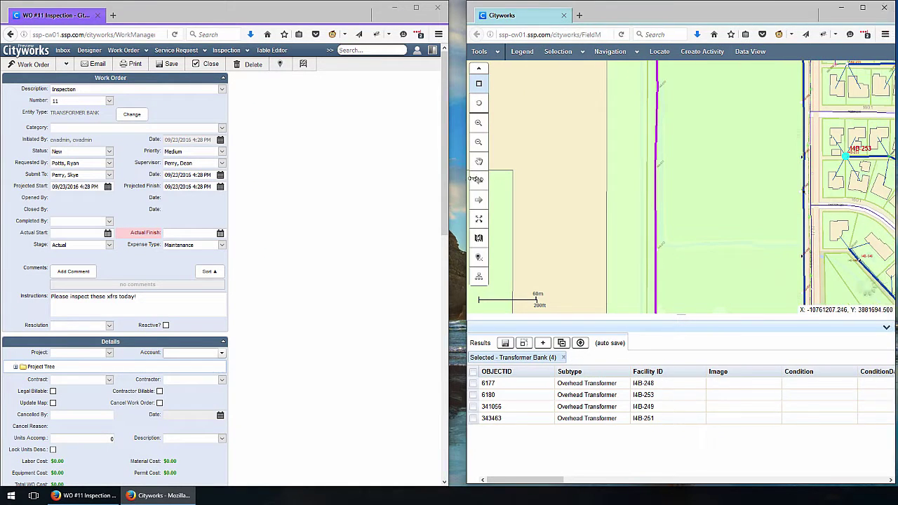
pyautogui.moveTo(448, 203); pyautogui.dragTo(495, 184)
# Select all four transformer banks under Assets and zoom the map to them.
pyautogui.scroll(-1, 421, 169)
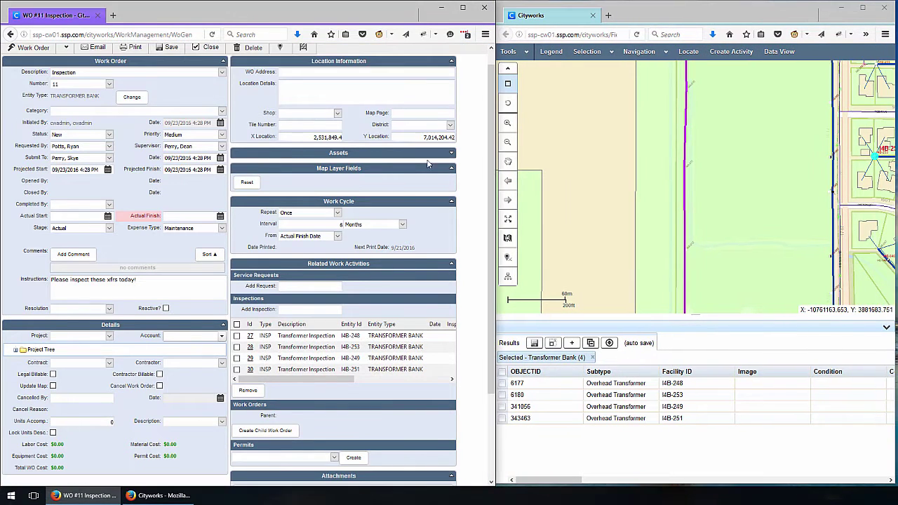
pyautogui.click(451, 152)
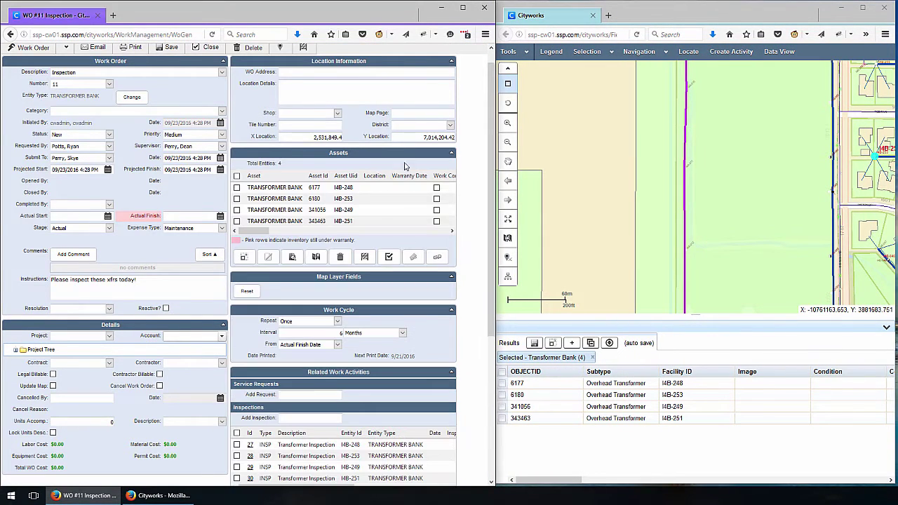
pyautogui.click(237, 176)
pyautogui.click(243, 257)
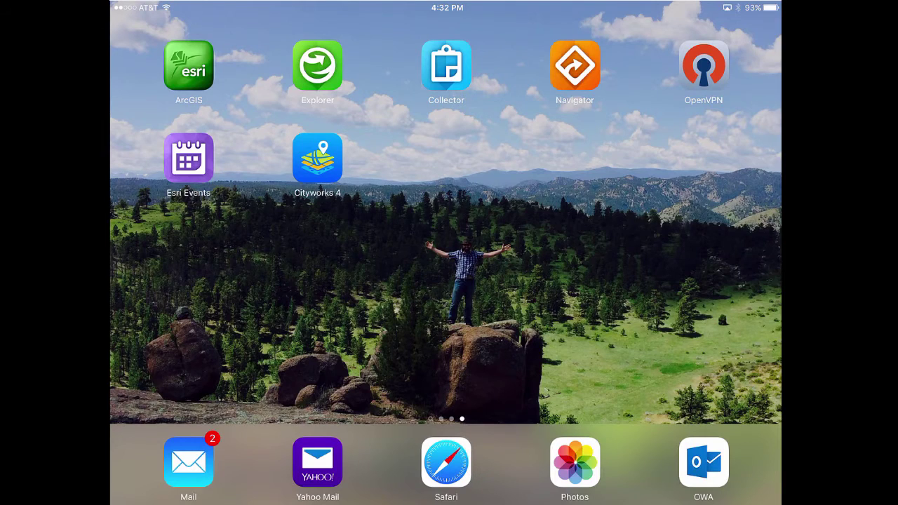
# Launch the Cityworks 4 iPad app and log in with the account password.
pyautogui.click(317, 158)
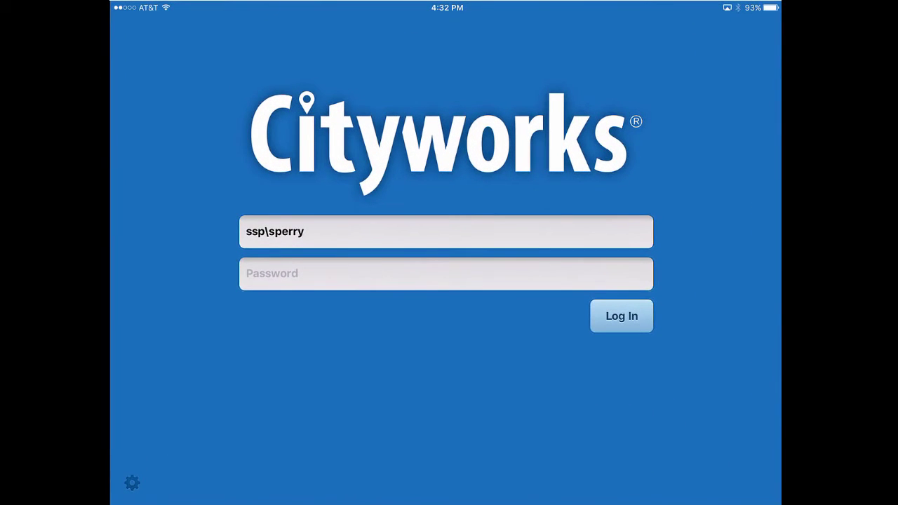
pyautogui.click(446, 274)
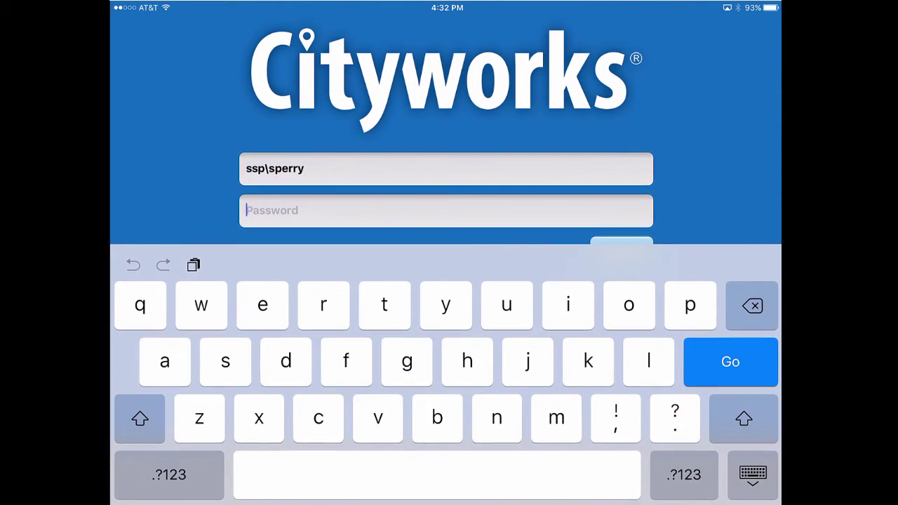
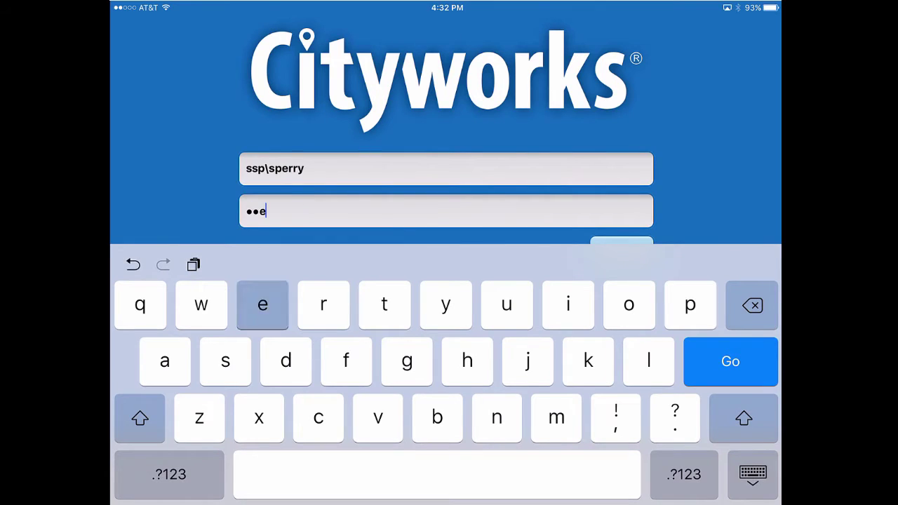
pyautogui.press('Return')
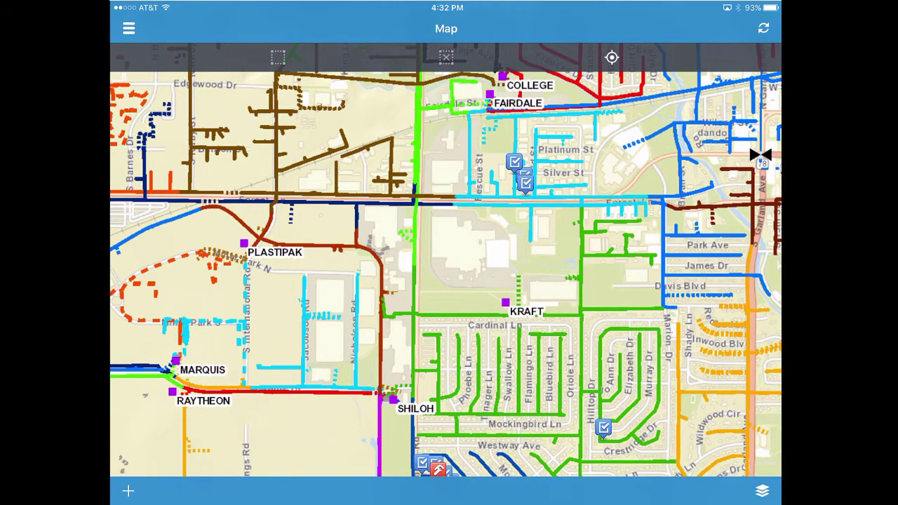
# Check the inspections Inbox from the side menu, then go back to the Map.
pyautogui.click(128, 28)
pyautogui.click(697, 96)
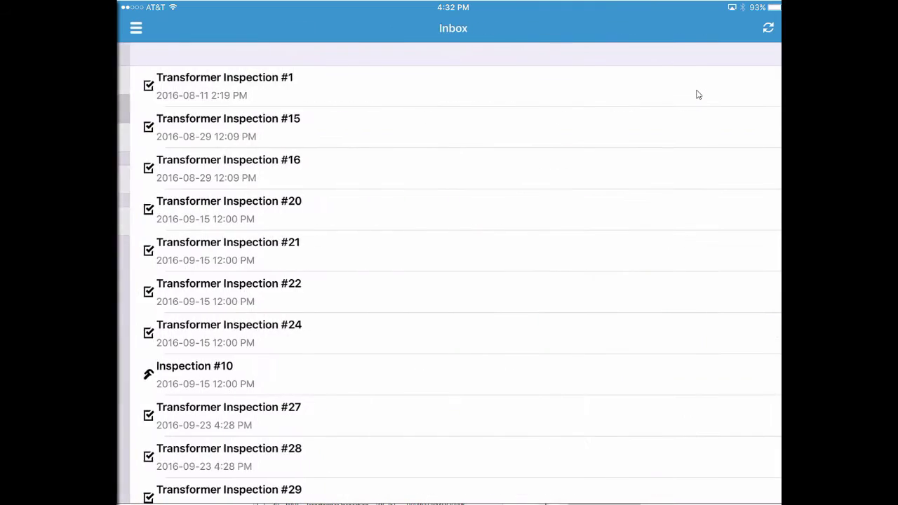
pyautogui.scroll(-5, 697, 95)
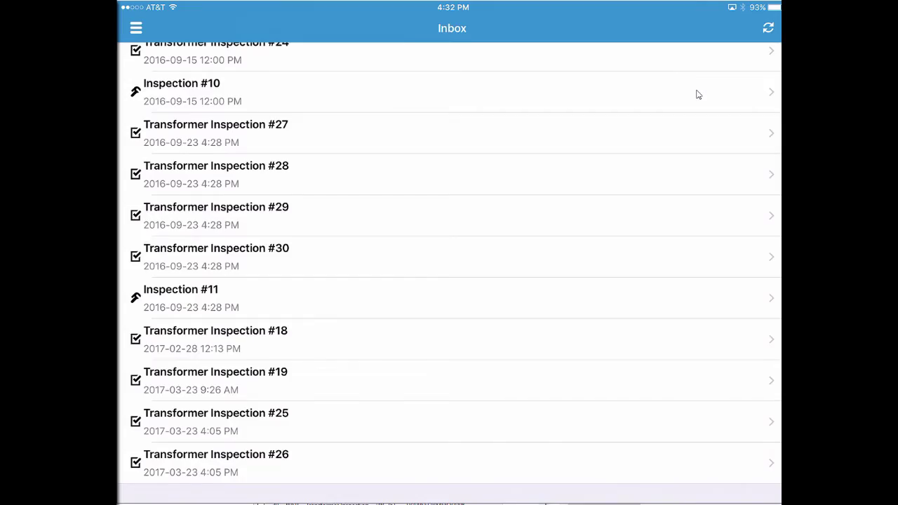
pyautogui.click(136, 28)
pyautogui.click(697, 93)
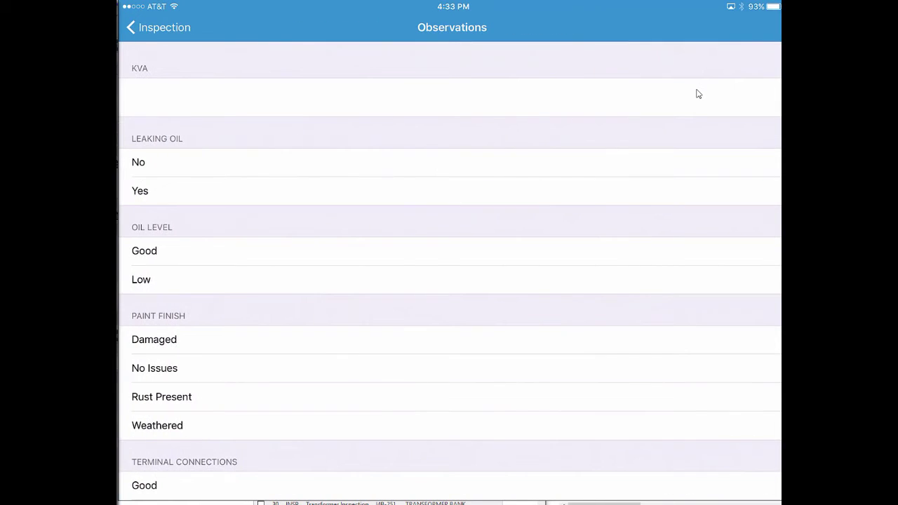
# Record KVA 50, no oil leak, good oil level, rusty paint, good terminals, no thermal imaging.
pyautogui.click(698, 93)
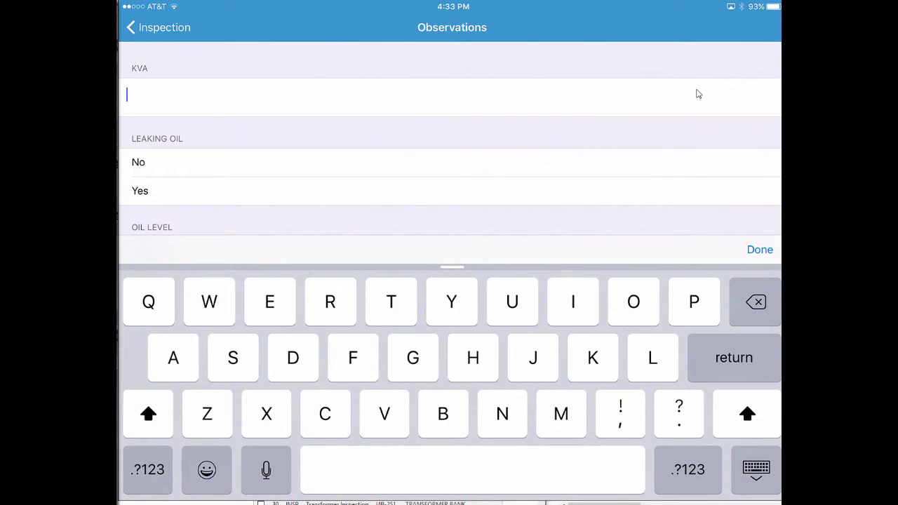
pyautogui.write('50')
pyautogui.click(138, 162)
pyautogui.click(144, 250)
pyautogui.scroll(-3, 449, 281)
pyautogui.click(161, 297)
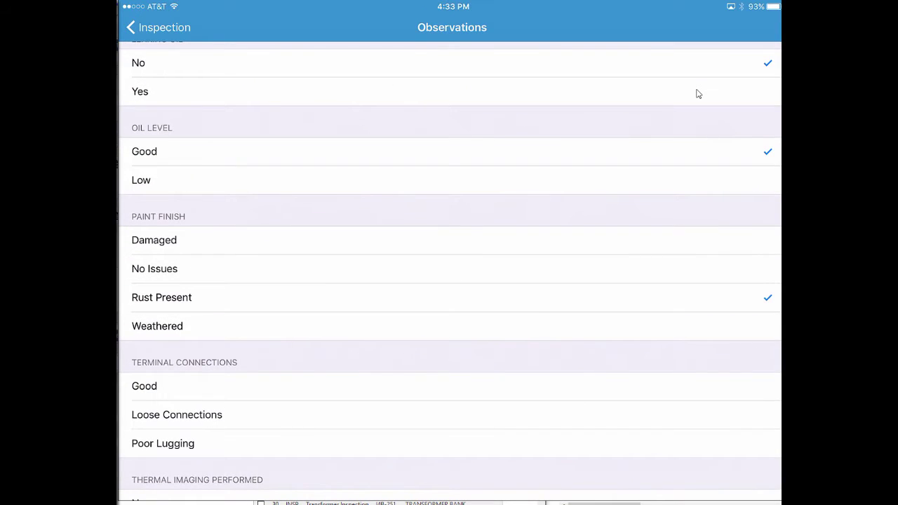
pyautogui.click(144, 386)
pyautogui.scroll(-4, 448, 281)
pyautogui.click(138, 367)
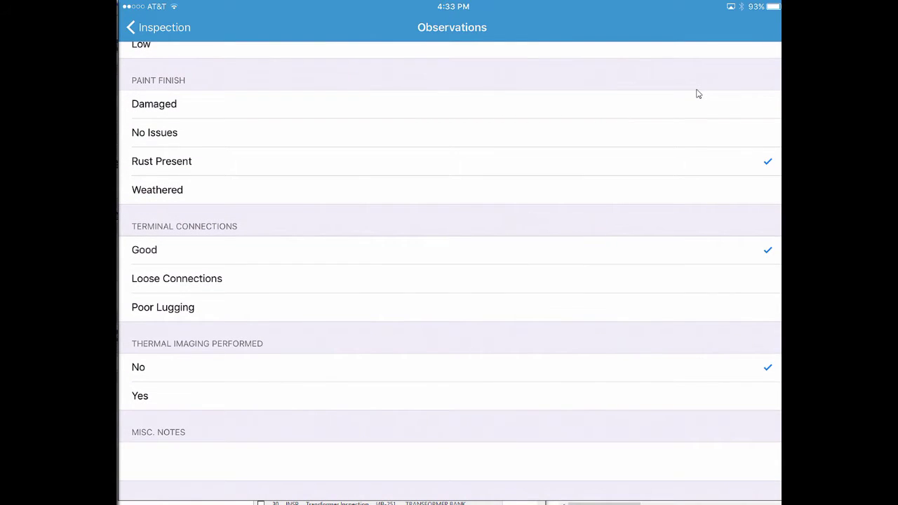
# Add the misc note 'Minimal rust. Doestn need follow up yet...' and go back to the inspection summary.
pyautogui.click(449, 461)
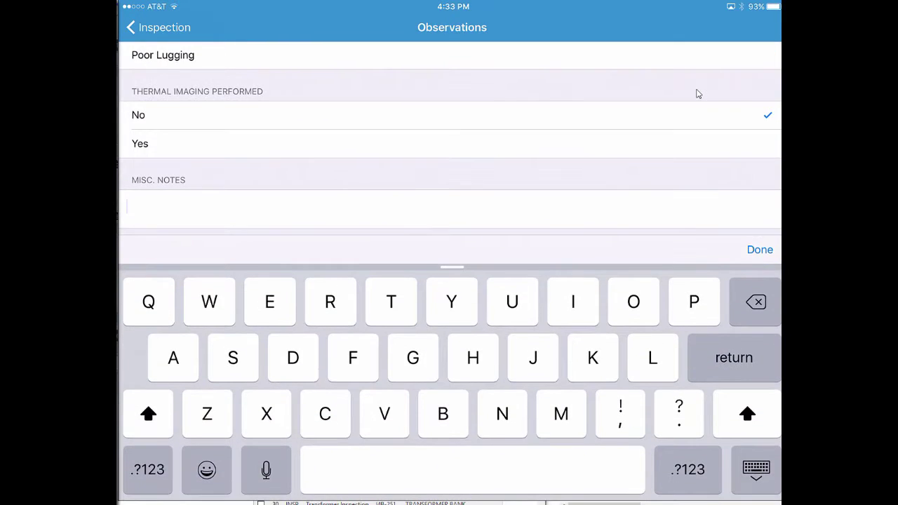
pyautogui.write('Minimal rust')
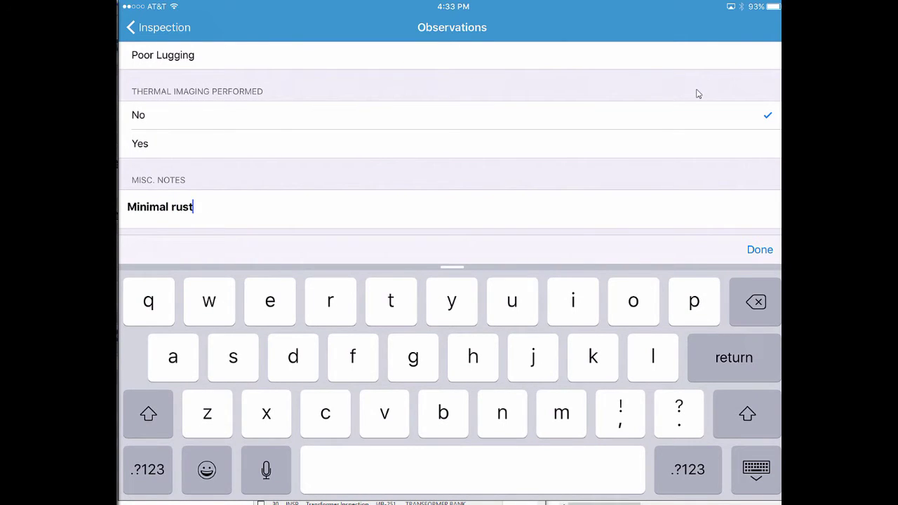
pyautogui.write('. Doest')
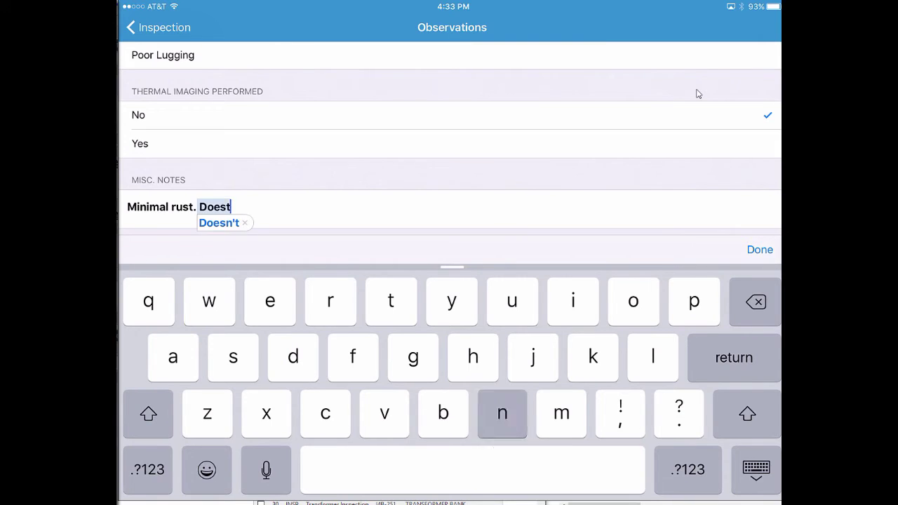
pyautogui.write('n need ')
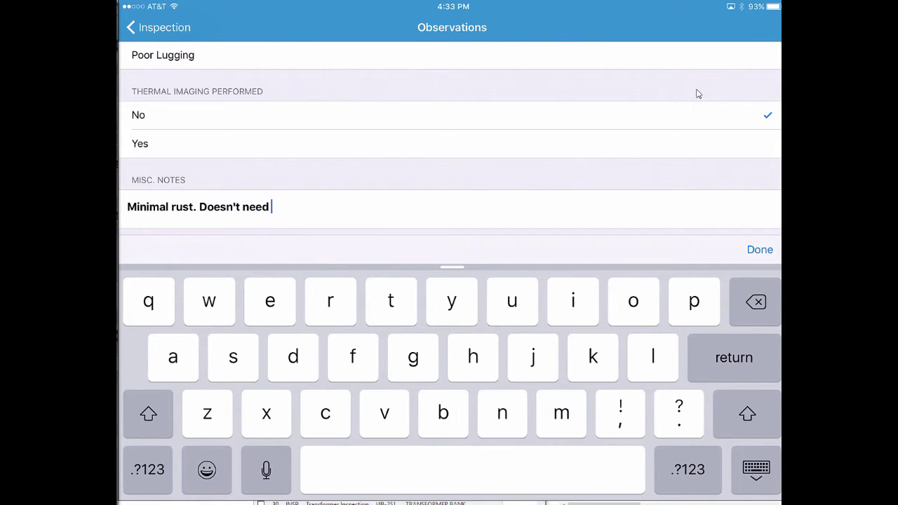
pyautogui.write('follow up yet...')
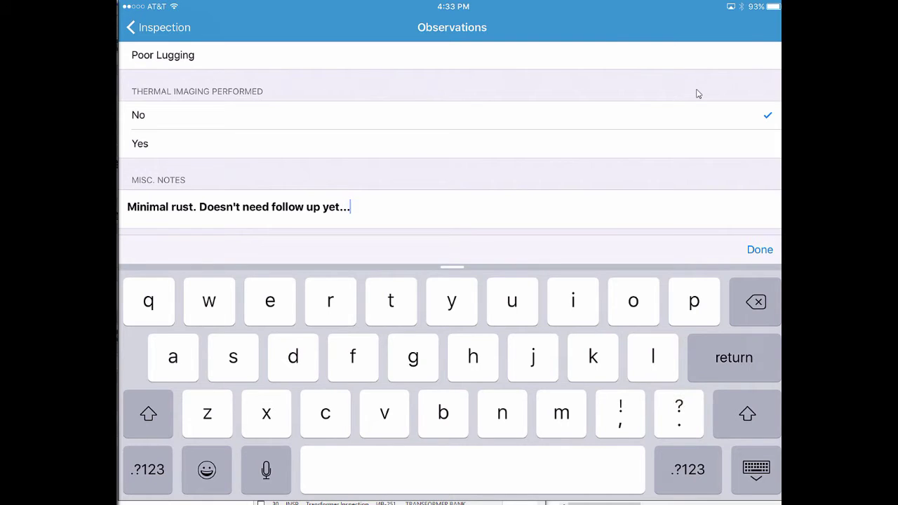
pyautogui.click(760, 249)
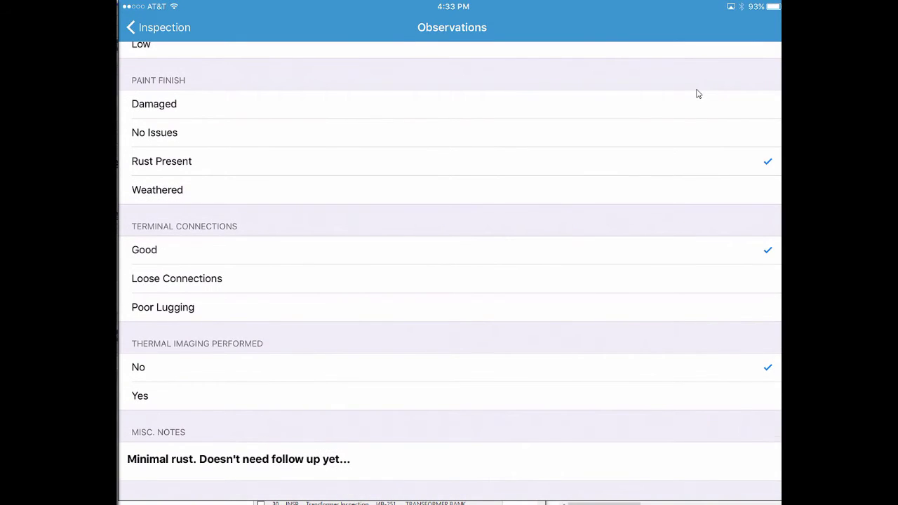
pyautogui.click(158, 28)
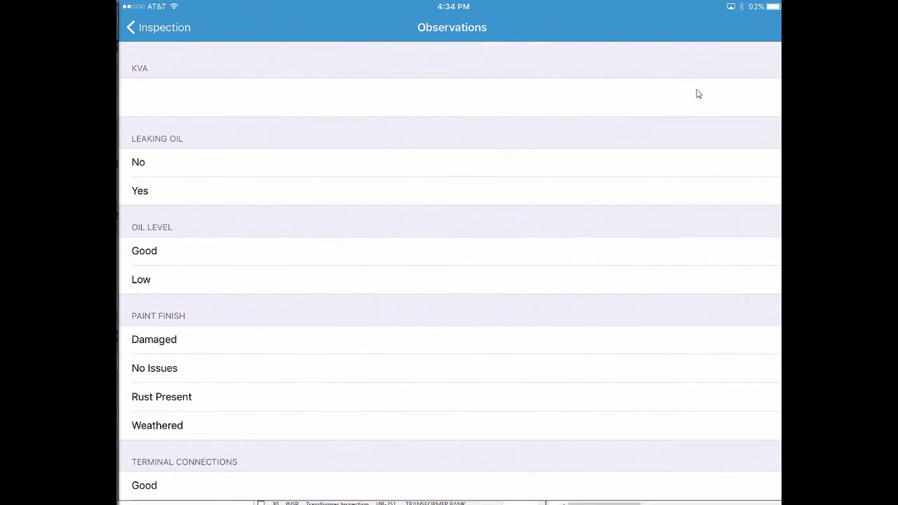
# Enter 25 as the transformer's KVA rating.
pyautogui.click(698, 93)
pyautogui.write('25')
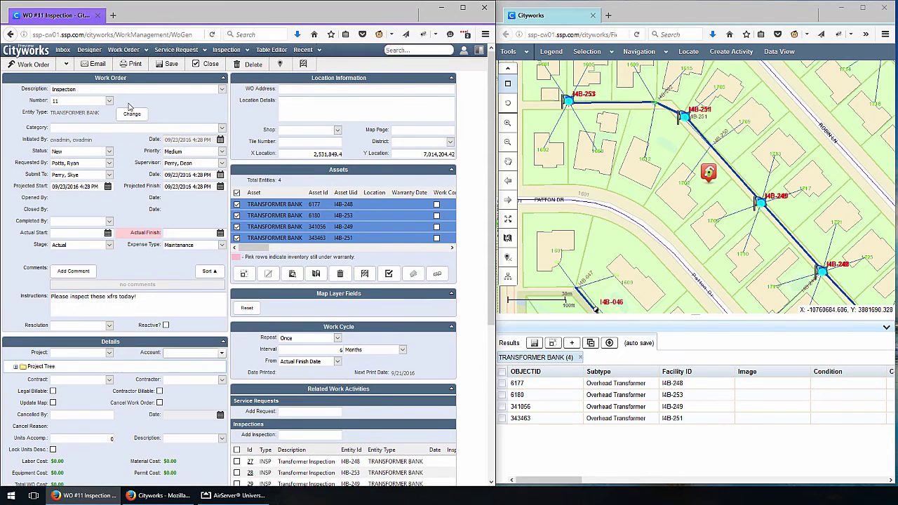
# On the Inbox dashboard, show the FLDCOMPLETE slice of Outstanding Inspections, listing inspections 28 and 30.
pyautogui.click(63, 51)
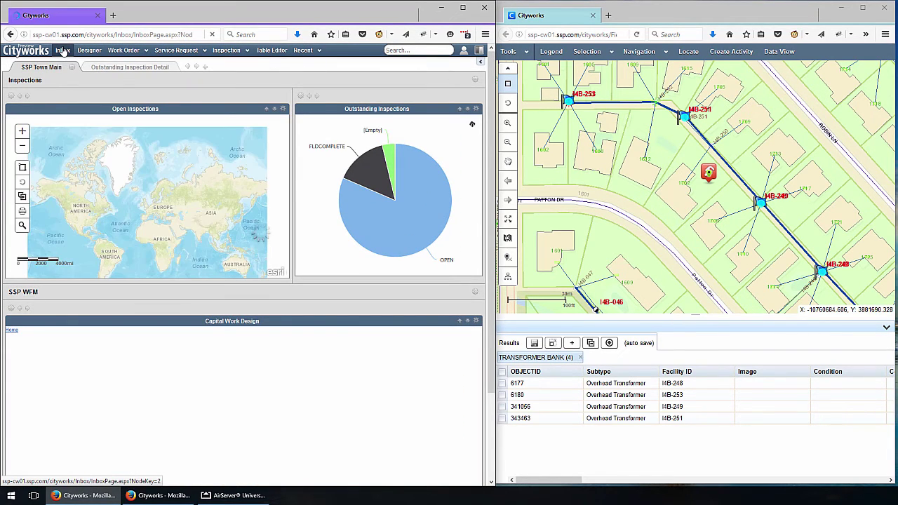
pyautogui.moveTo(371, 183)
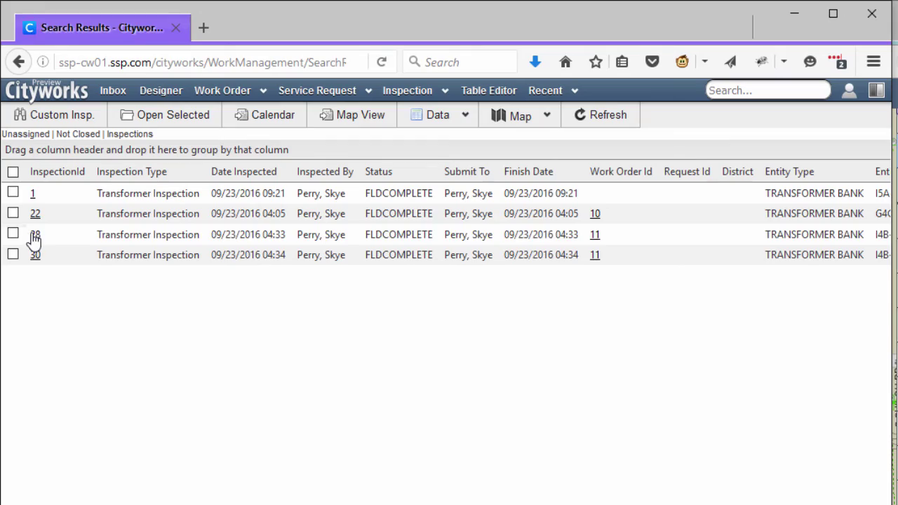
# Open inspection 28 and review its Details tab fields.
pyautogui.click(33, 240)
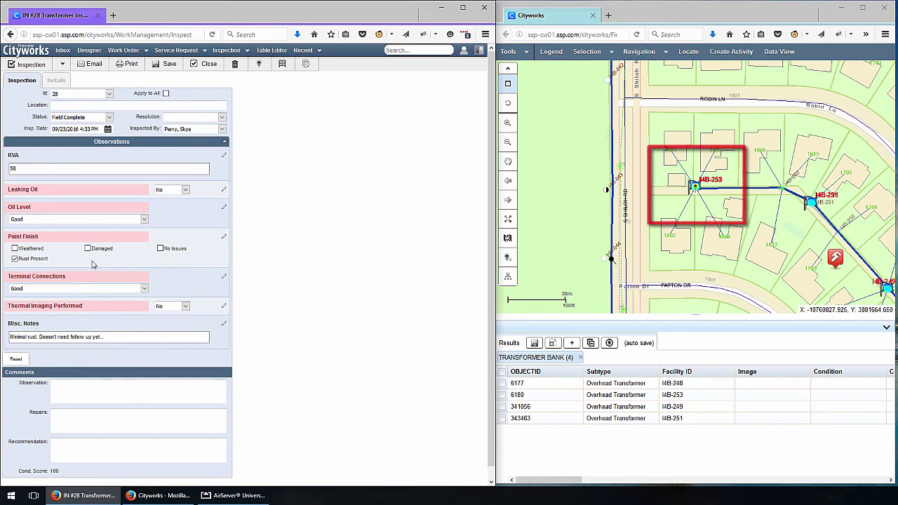
pyautogui.scroll(-1, 197, 342)
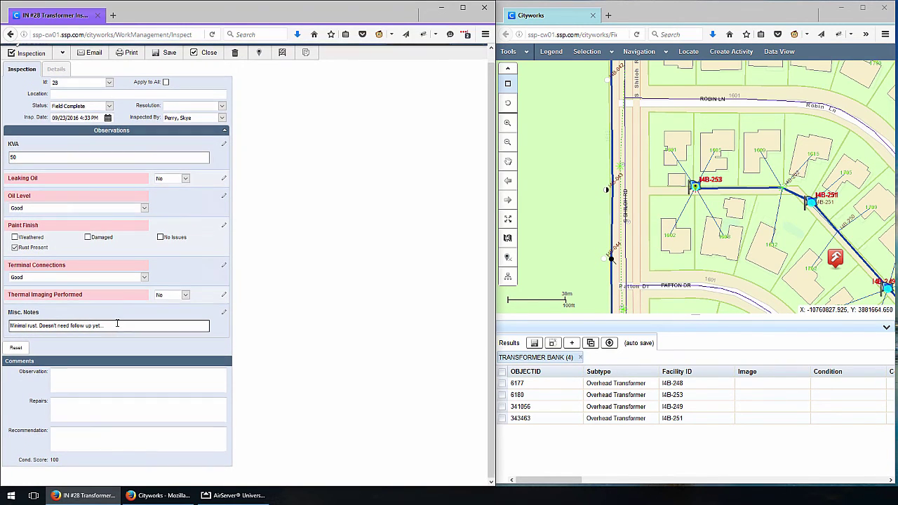
pyautogui.scroll(1, 117, 324)
pyautogui.click(55, 81)
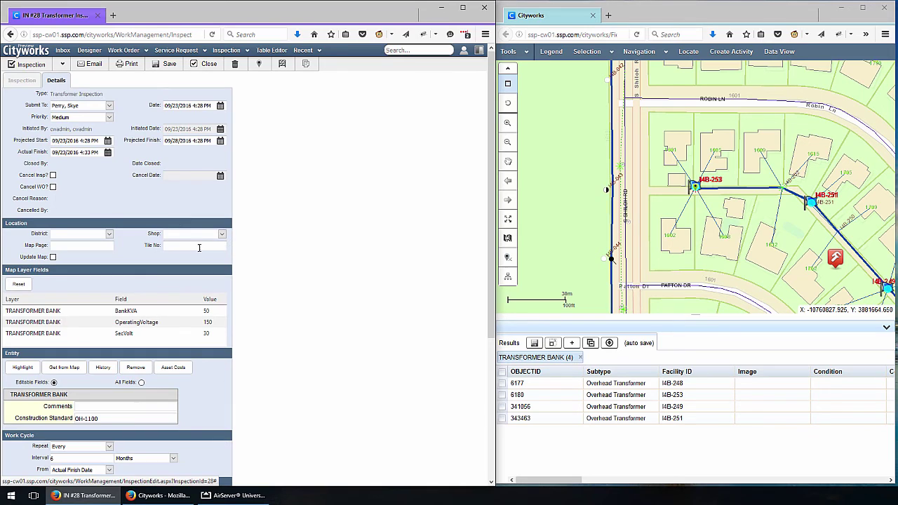
pyautogui.scroll(-5, 287, 337)
# View inspection 28's attached transformer JPG photo, then close the viewer.
pyautogui.click(79, 440)
pyautogui.click(324, 251)
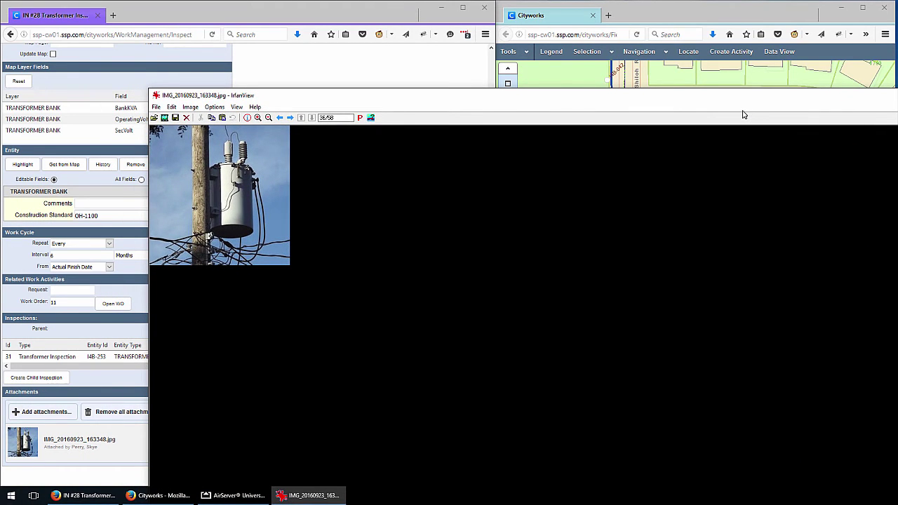
pyautogui.press('Escape')
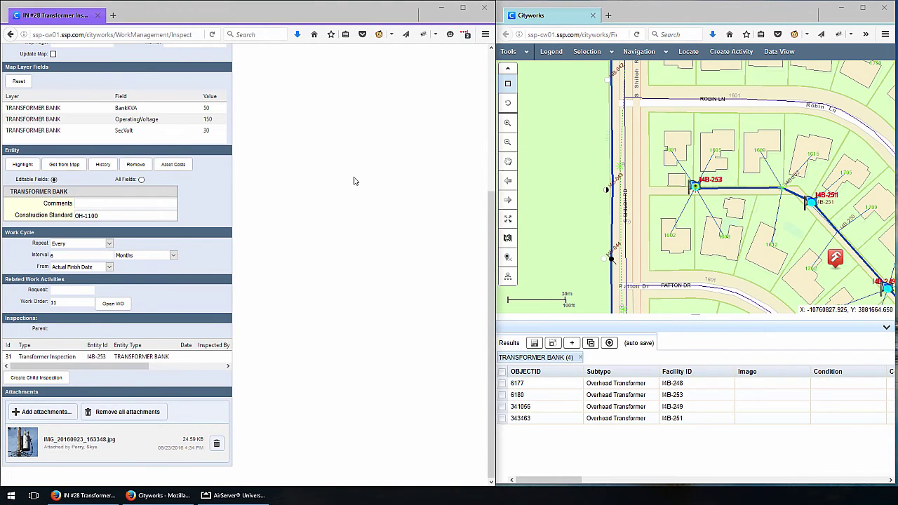
pyautogui.scroll(5, 303, 290)
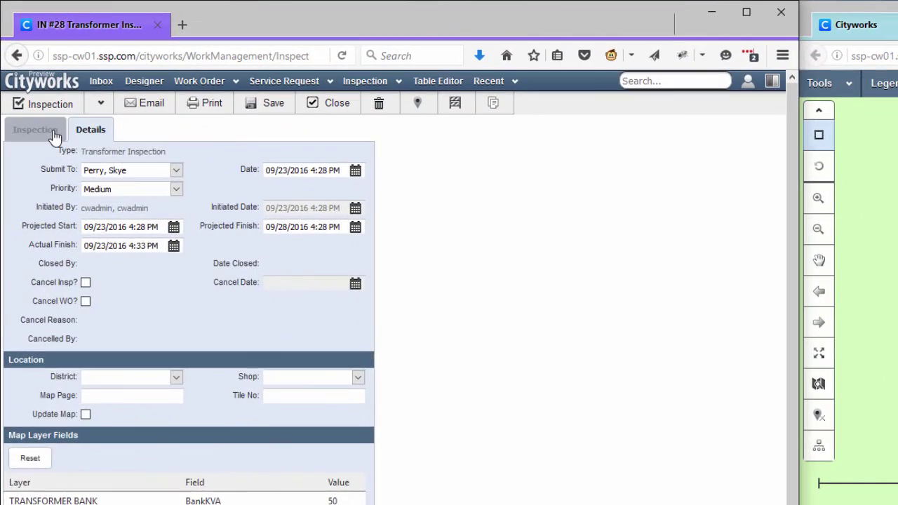
# Set inspection 28 to Closed, then open parent work order 11 from its Details tab.
pyautogui.click(35, 130)
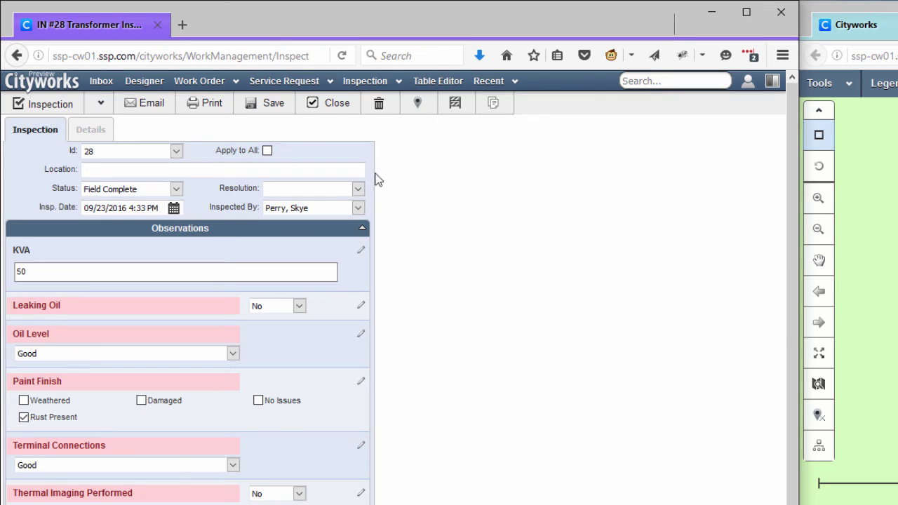
pyautogui.click(321, 116)
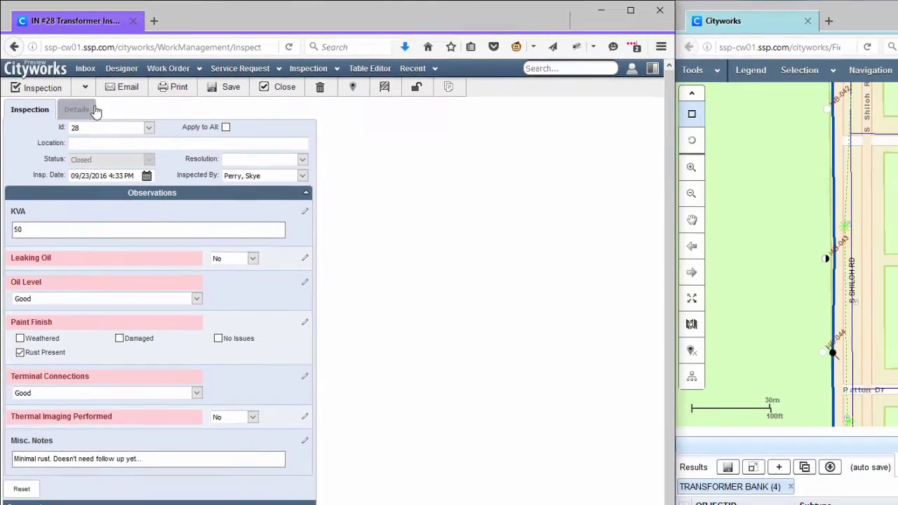
pyautogui.click(90, 129)
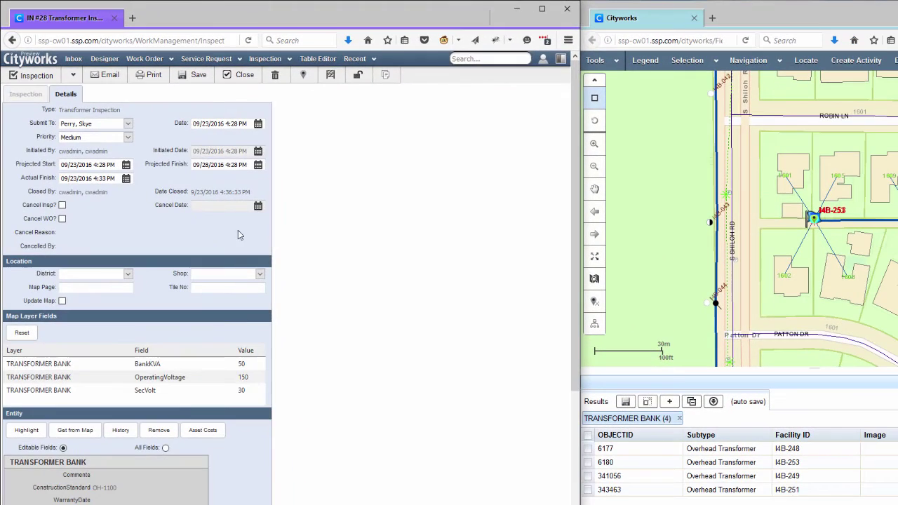
pyautogui.scroll(-5, 237, 328)
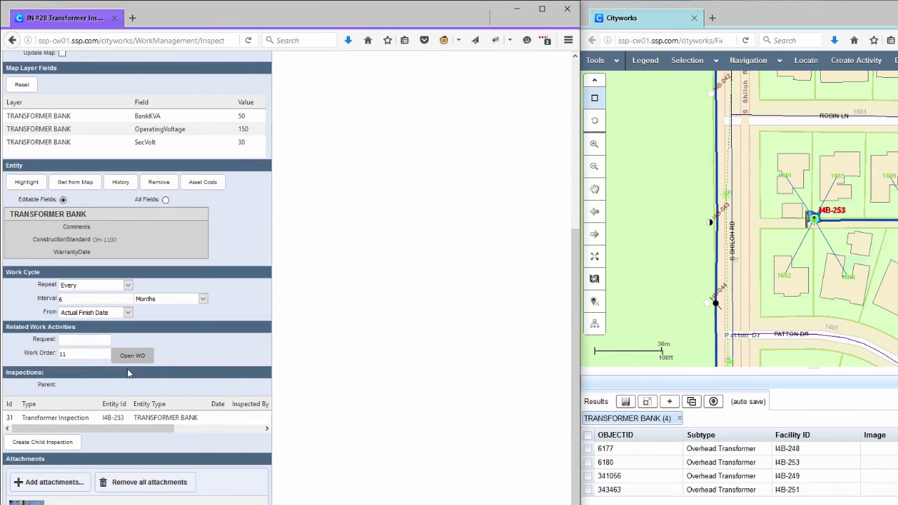
pyautogui.click(130, 358)
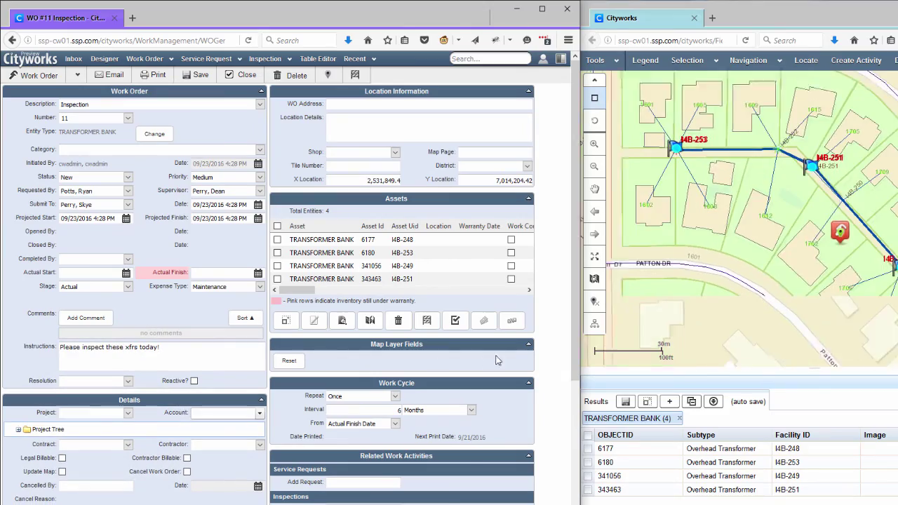
# Collapse work order 11's Assets panel and read inspection statuses: 28 CLOSED, 30 FLDCOMPLETE, 27/29 OPEN.
pyautogui.click(529, 200)
pyautogui.scroll(-3, 383, 344)
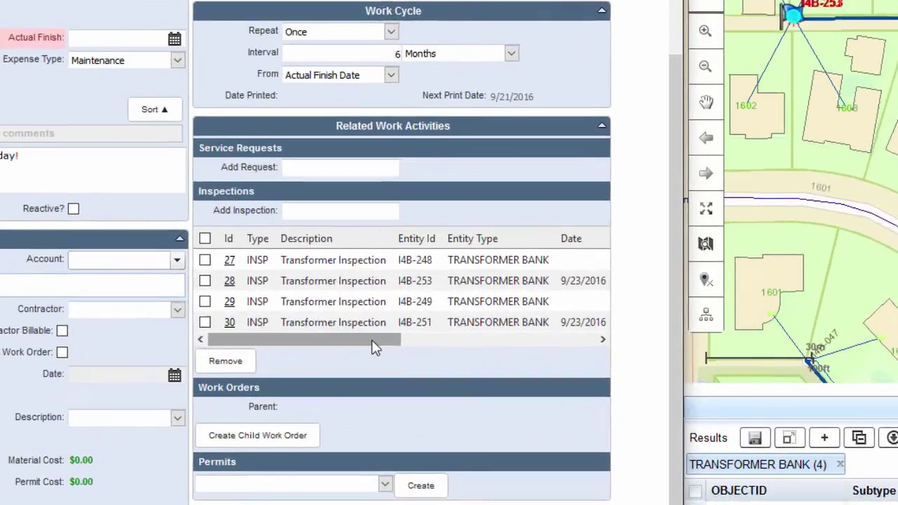
pyautogui.moveTo(375, 347); pyautogui.dragTo(590, 354)
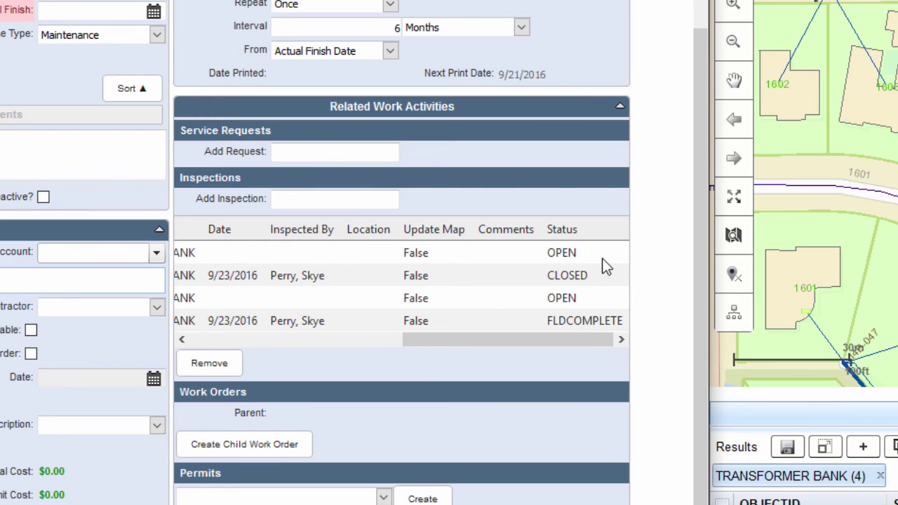
pyautogui.moveTo(547, 337); pyautogui.dragTo(256, 338)
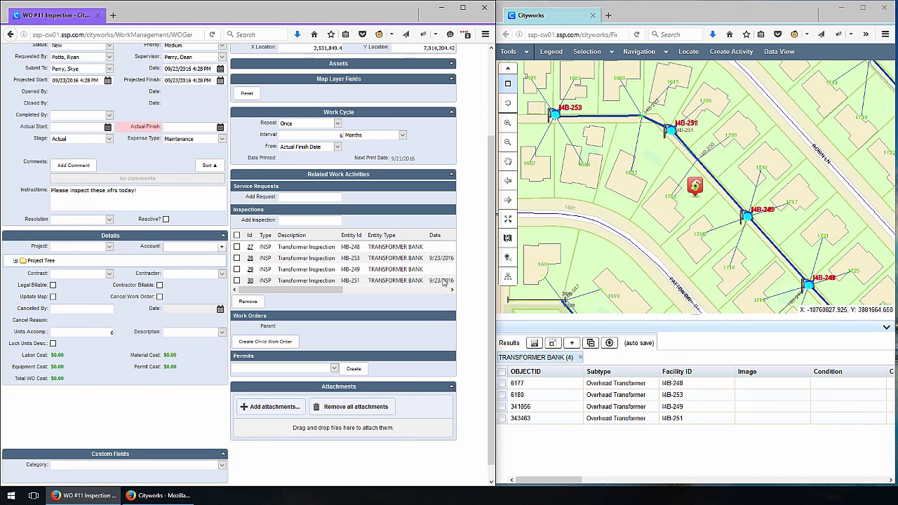
pyautogui.scroll(3, 482, 284)
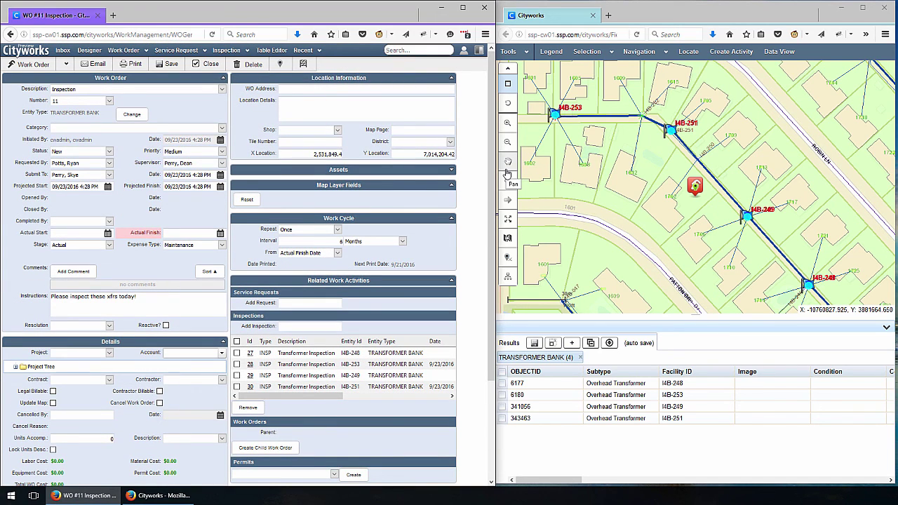